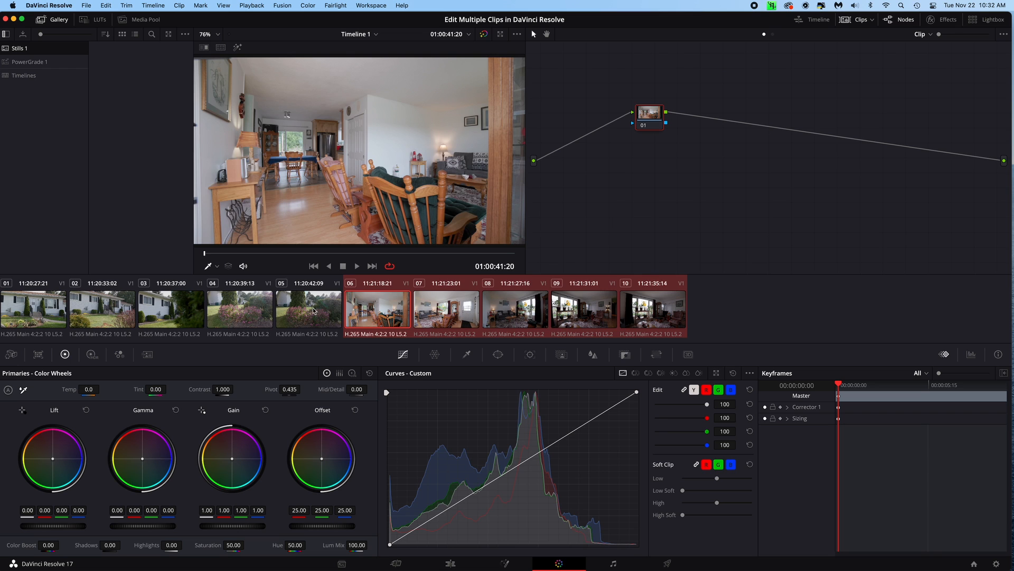
Add clips 06 to 10 to a new group named Rokinon
{"action": "left_click", "coordinate": [376, 314]}
{"action": "left_click", "coordinate": [644, 319], "text": "shift"}
{"action": "right_click", "coordinate": [644, 318]}
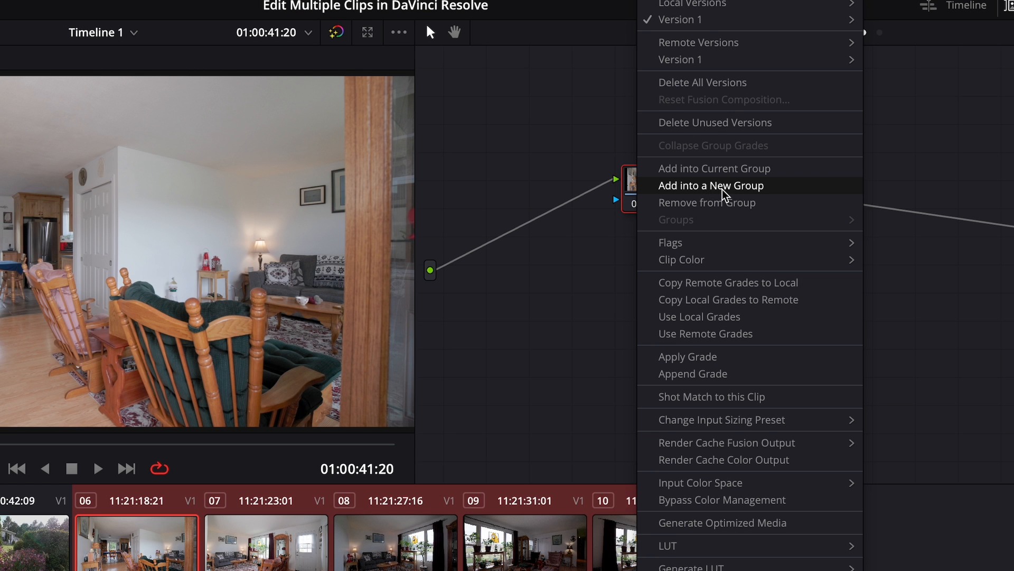
{"action": "left_click", "coordinate": [723, 190]}
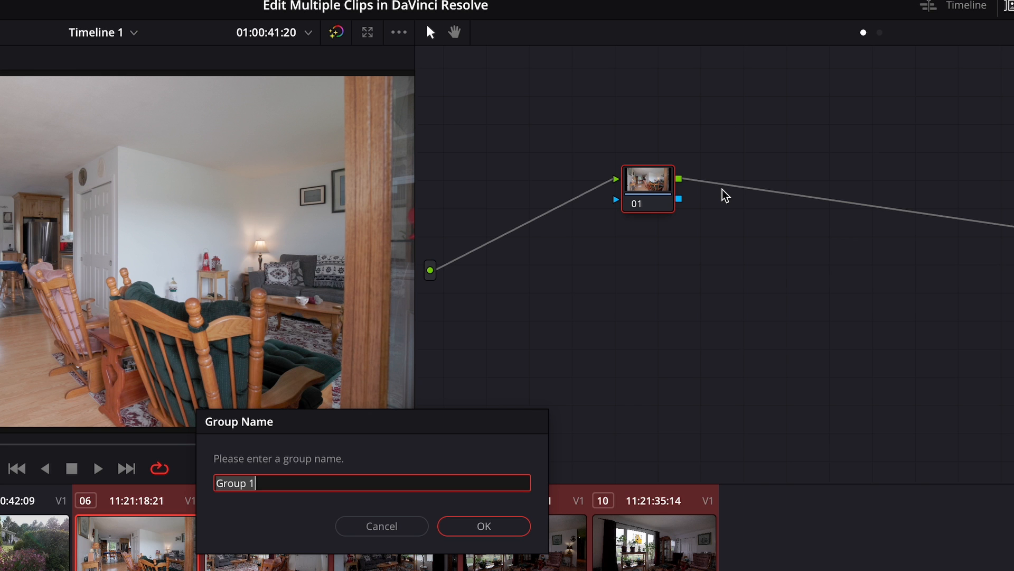
{"action": "type", "text": "Rol"}
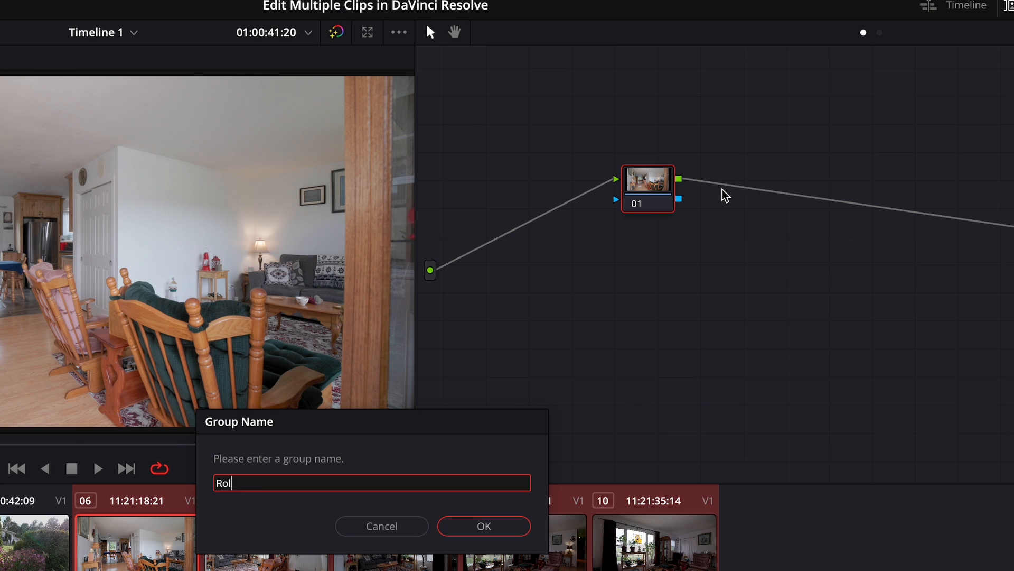
{"action": "key", "text": "BackSpace"}
{"action": "type", "text": "kinon"}
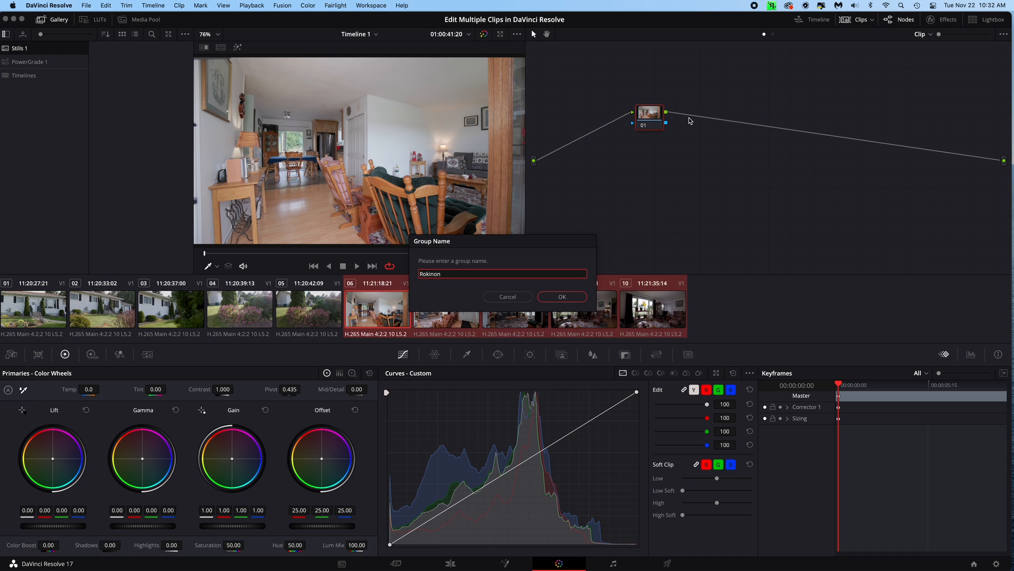
{"action": "key", "text": "Return"}
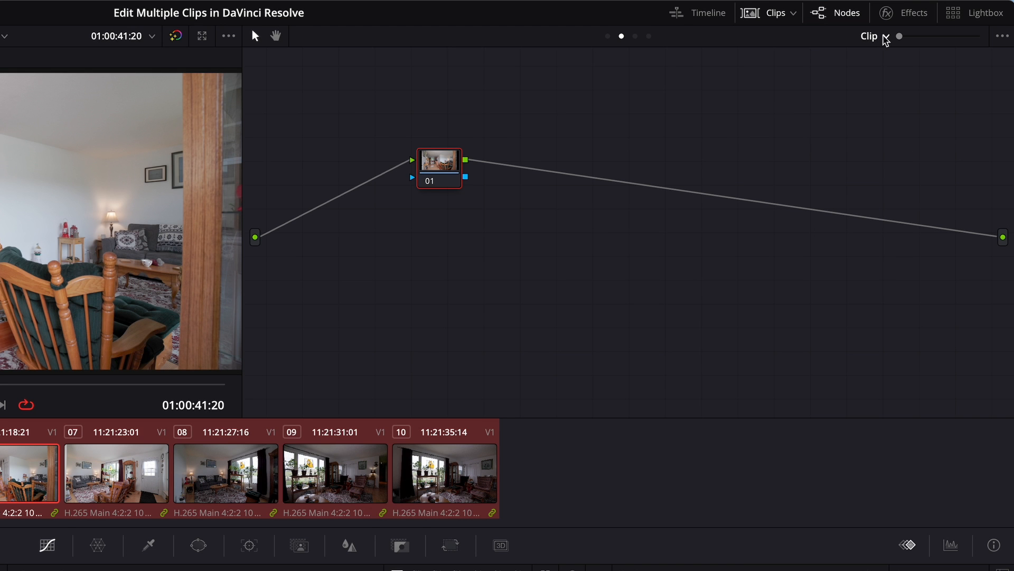
Switch the node graph to the Group Post-Clip level and add two serial nodes after node 01
{"action": "left_click", "coordinate": [931, 35]}
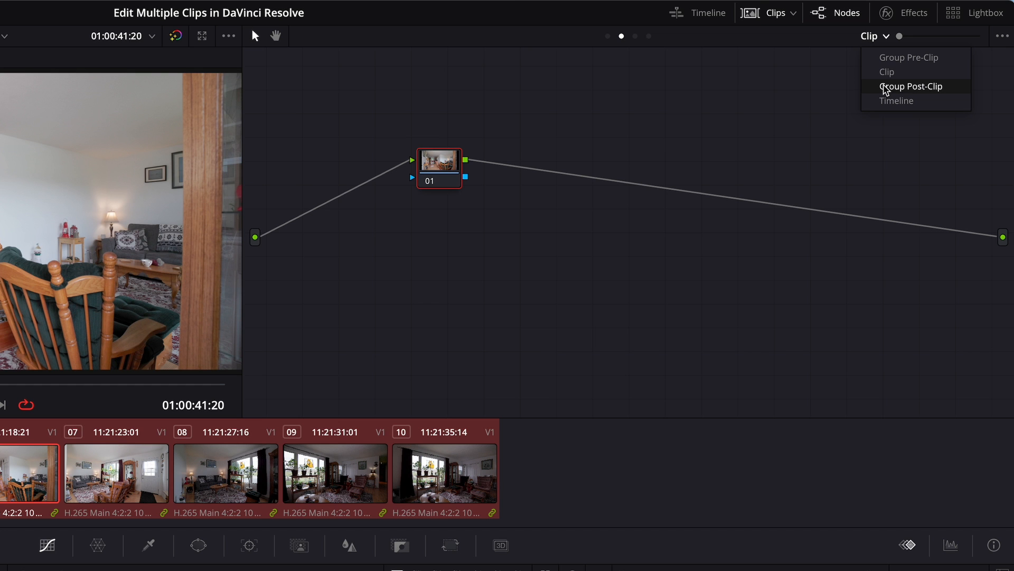
{"action": "left_click", "coordinate": [886, 87]}
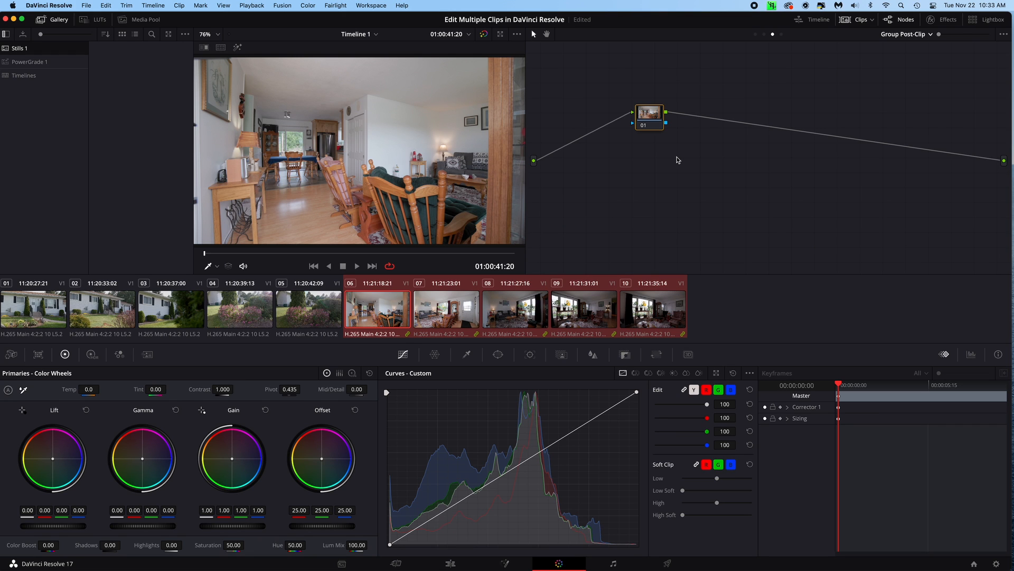
{"action": "key", "text": "alt+s"}
{"action": "key", "text": "alt+s"}
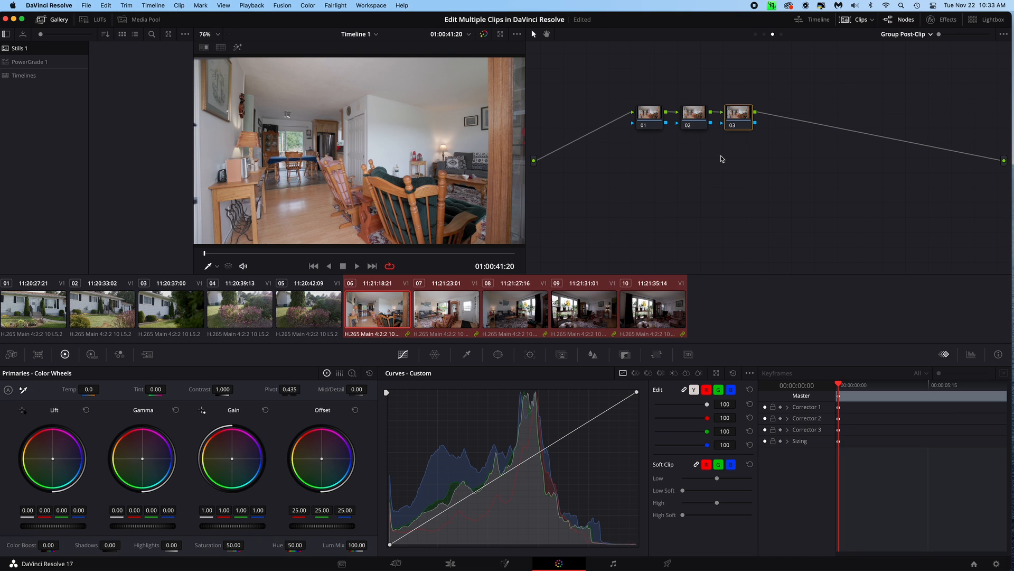
{"action": "right_click", "coordinate": [738, 123]}
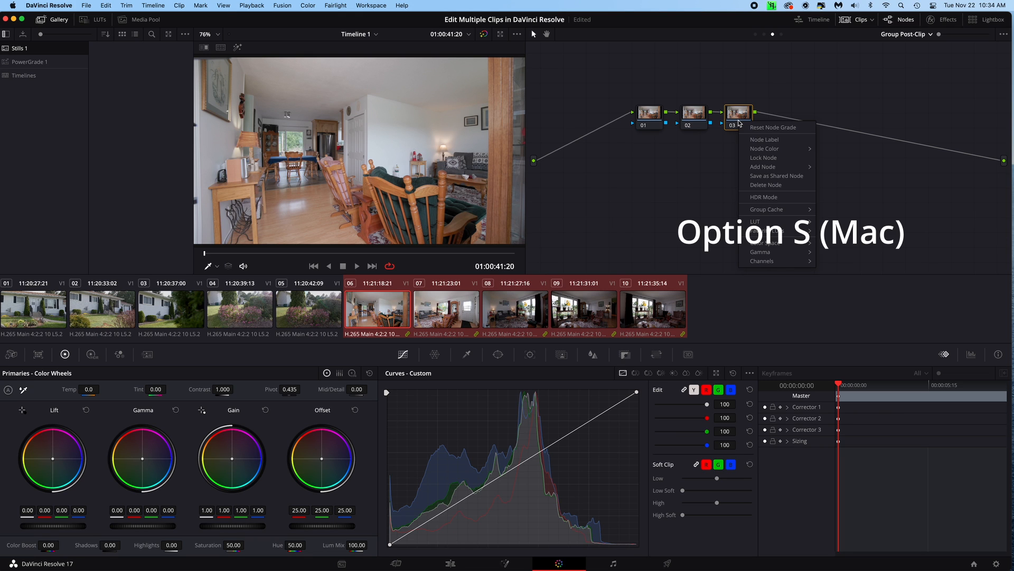
{"action": "left_click", "coordinate": [709, 162]}
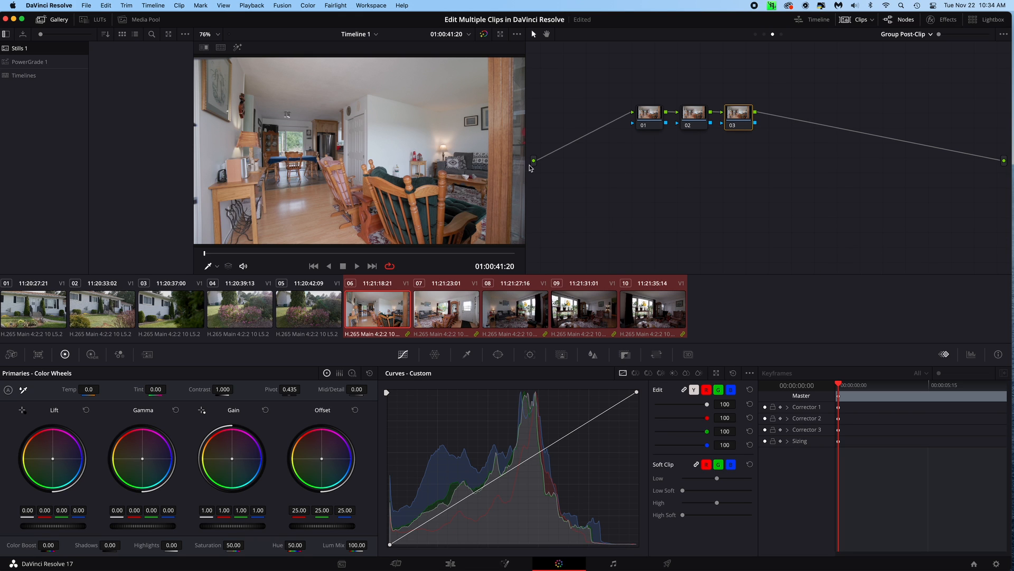
Hide the gallery and clip thumbnails, show the effects library, and apply the Lens Distortion effect to node 03
{"action": "left_click", "coordinate": [55, 20]}
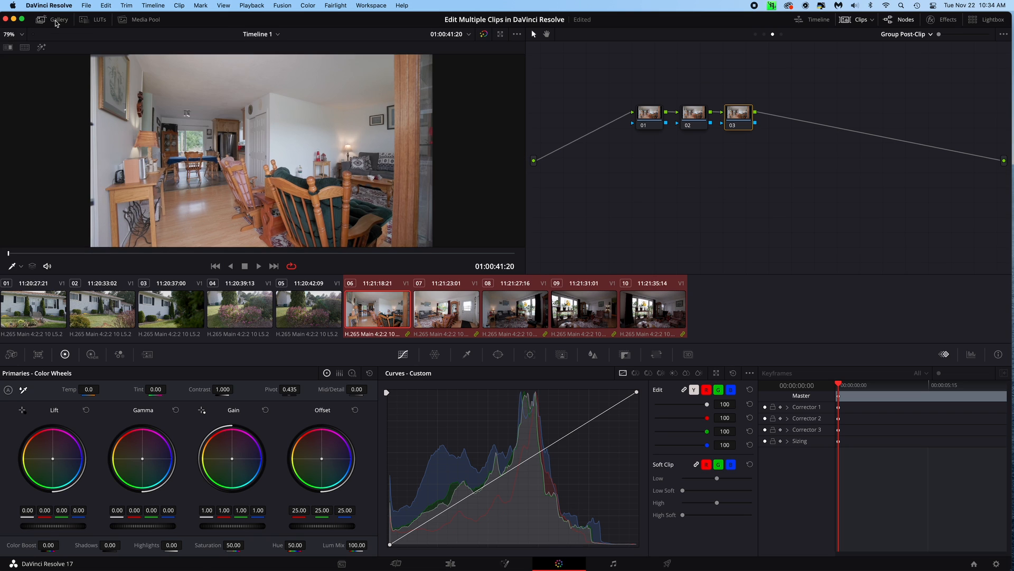
{"action": "left_click", "coordinate": [856, 24]}
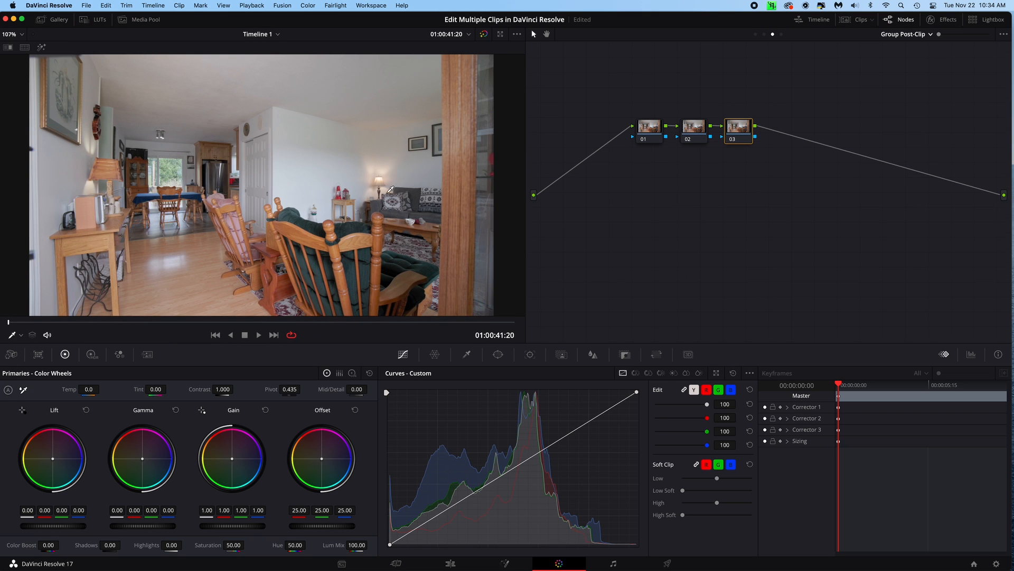
{"action": "left_click", "coordinate": [945, 20]}
{"action": "scroll", "coordinate": [914, 177], "scroll_direction": "down", "scroll_amount": 15}
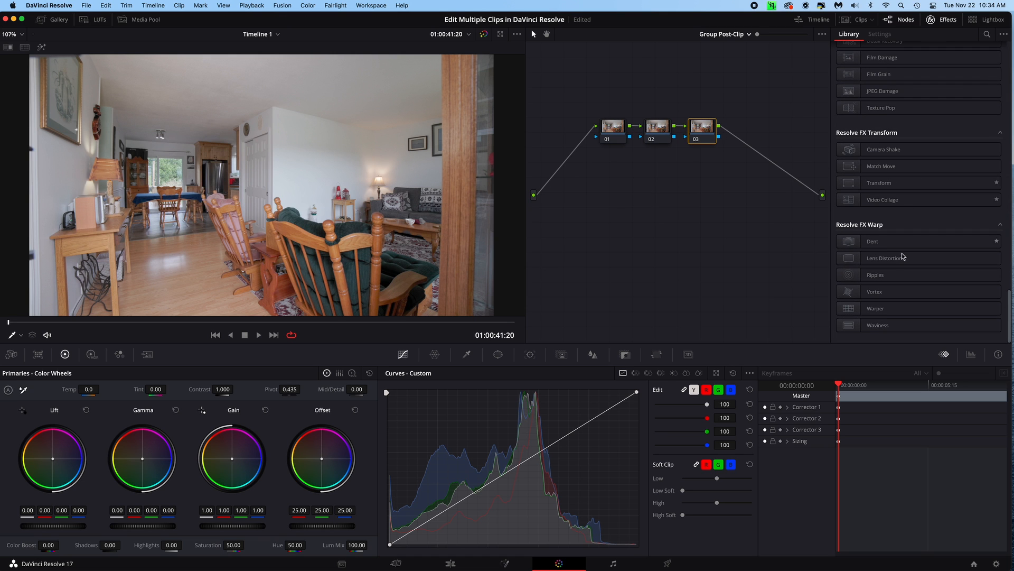
{"action": "left_click_drag", "start_coordinate": [881, 259], "coordinate": [707, 138]}
Try Lens Distortion red distortion values of 0.22 and 0.21 on node 03 with all colour channels linked
{"action": "left_click", "coordinate": [959, 73]}
{"action": "key", "text": "BackSpace"}
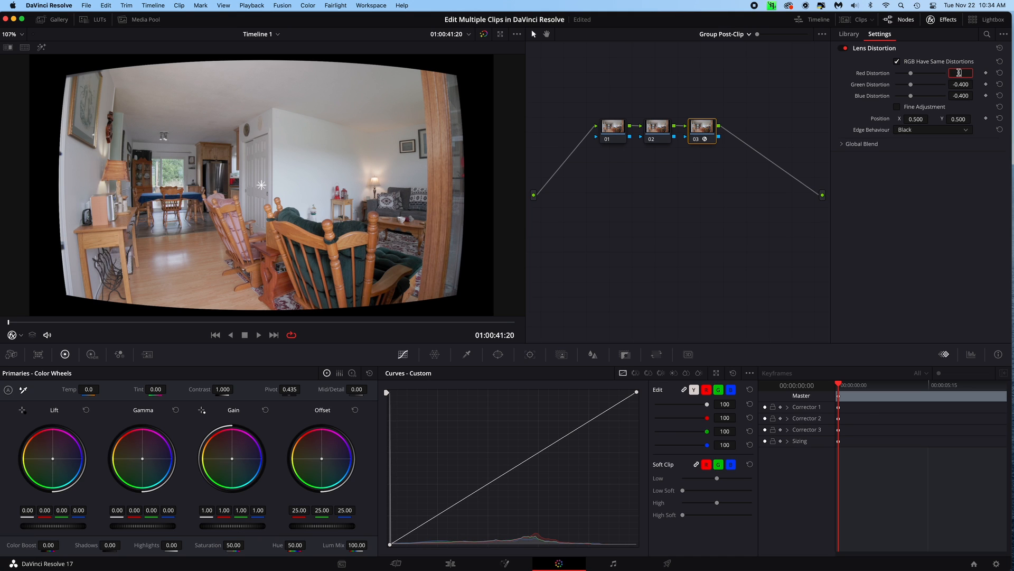
{"action": "type", "text": ".22"}
{"action": "key", "text": "Return"}
{"action": "double_click", "coordinate": [965, 72]}
{"action": "key", "text": "BackSpace"}
{"action": "type", "text": ".21"}
{"action": "key", "text": "Return"}
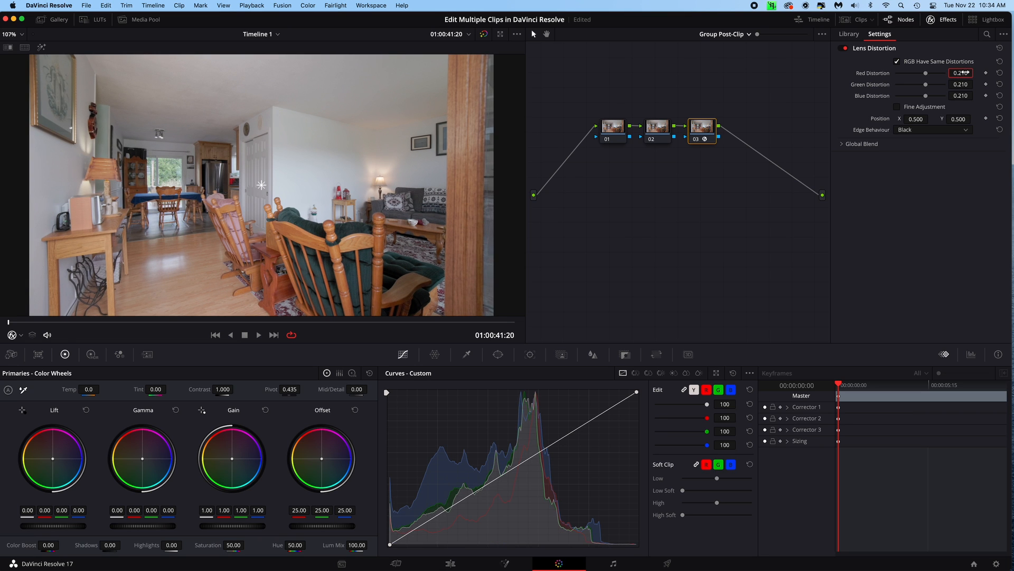
Compare the image with node 03 off and on, and set its red distortion to 0.2
{"action": "left_click", "coordinate": [717, 195]}
{"action": "key", "text": "ctrl+d"}
{"action": "key", "text": "ctrl+d"}
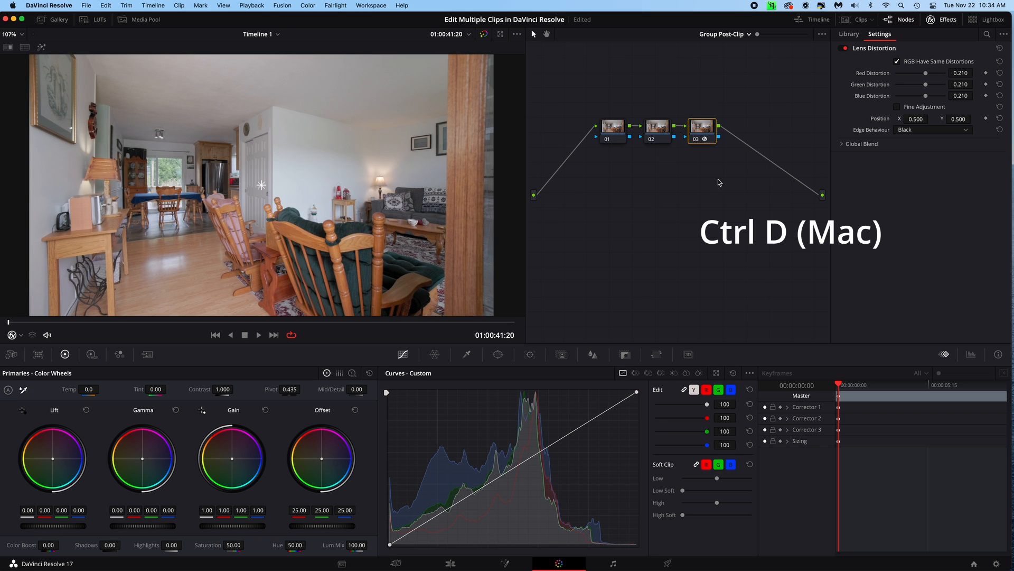
{"action": "key", "text": "ctrl+d"}
{"action": "key", "text": "ctrl+d"}
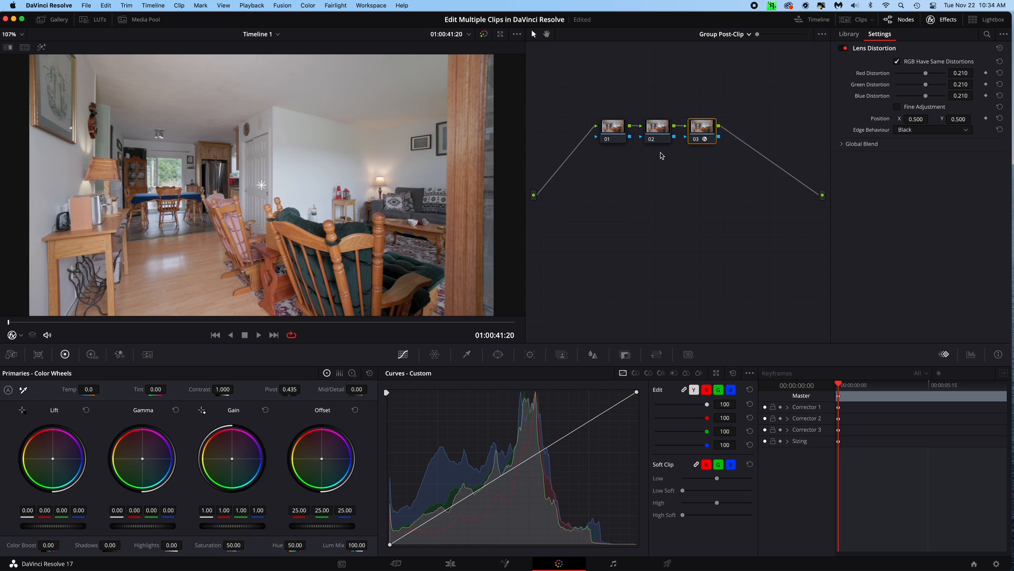
{"action": "left_click", "coordinate": [963, 73]}
{"action": "type", "text": "0.2"}
{"action": "key", "text": "Return"}
{"action": "left_click", "coordinate": [755, 219]}
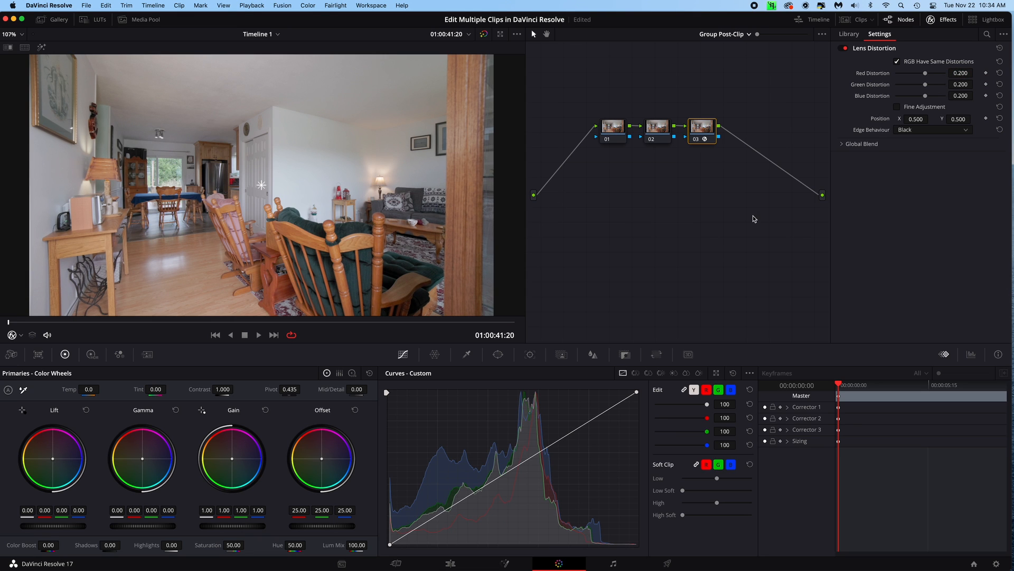
Compare node 03 off and on again, show the clip thumbnails, and examine the distortion correction on clips 07 to 10
{"action": "key", "text": "ctrl+d"}
{"action": "key", "text": "ctrl+d"}
{"action": "left_click", "coordinate": [853, 22]}
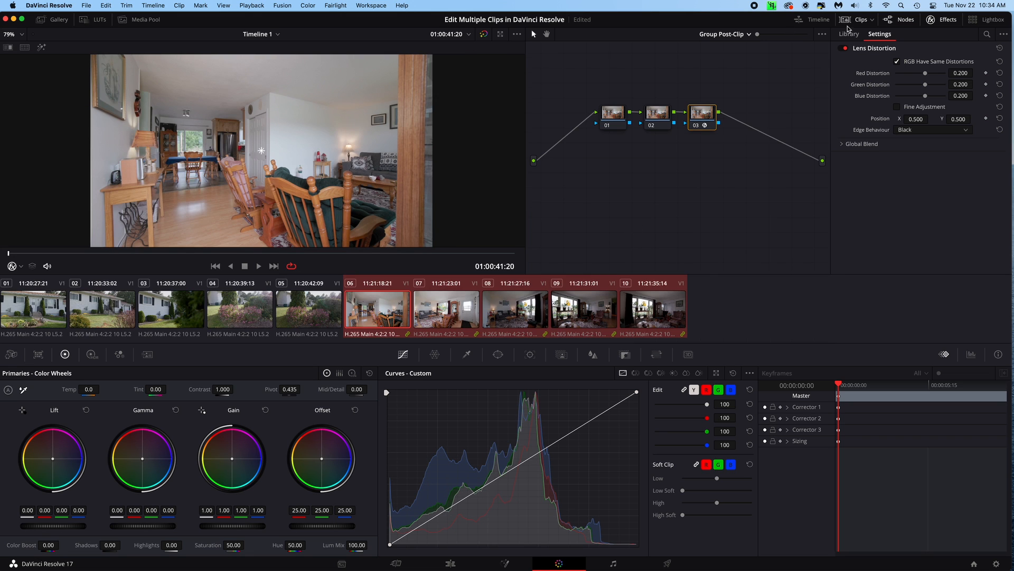
{"action": "left_click", "coordinate": [450, 303]}
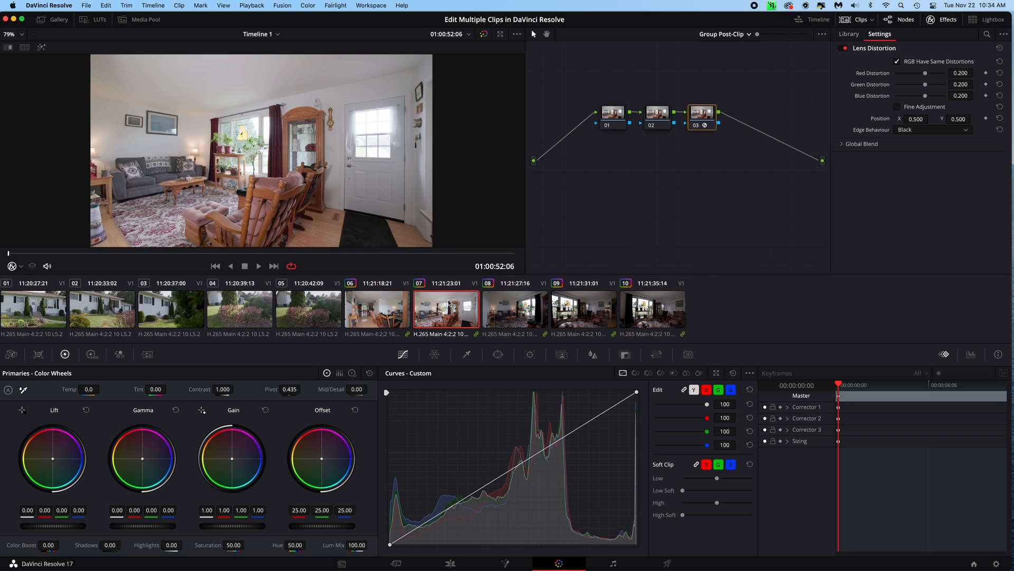
{"action": "left_click", "coordinate": [519, 312]}
{"action": "left_click", "coordinate": [590, 312]}
{"action": "left_click", "coordinate": [668, 314]}
{"action": "left_click", "coordinate": [371, 316]}
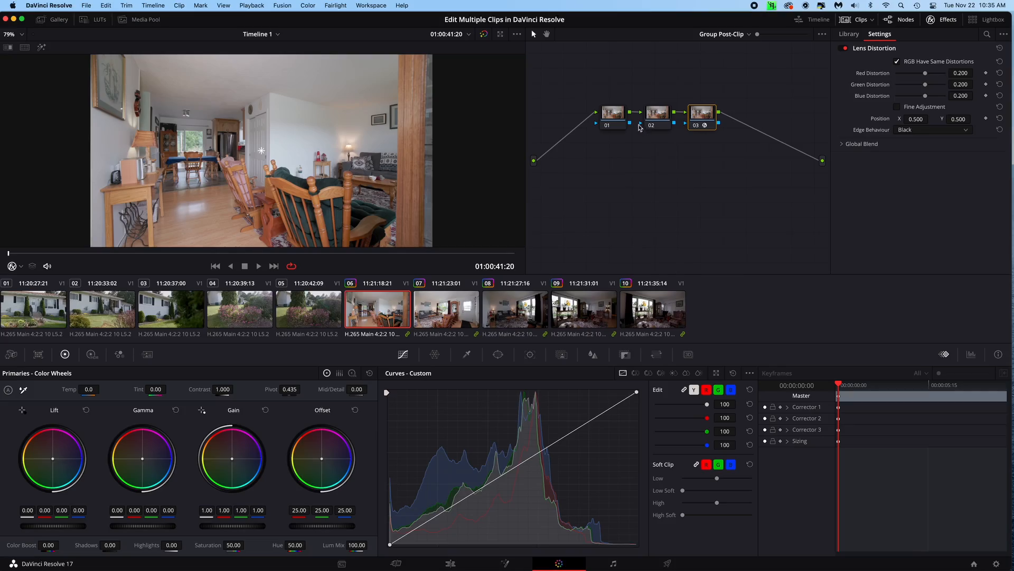
Sharpen the group by slightly lowering the linked blur radius on node 01, and check clips 07 to 10
{"action": "left_click", "coordinate": [605, 123]}
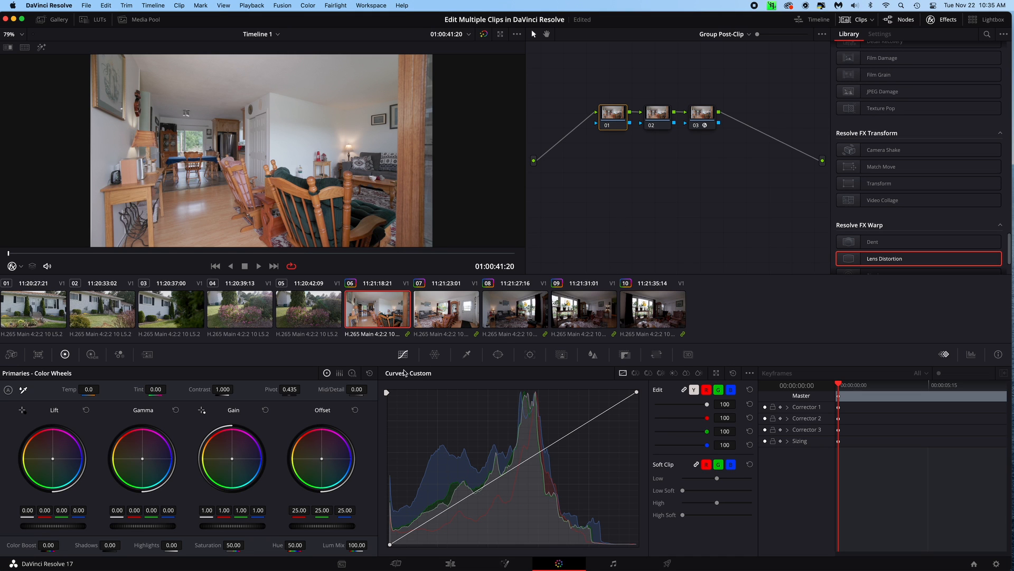
{"action": "left_click", "coordinate": [593, 355]}
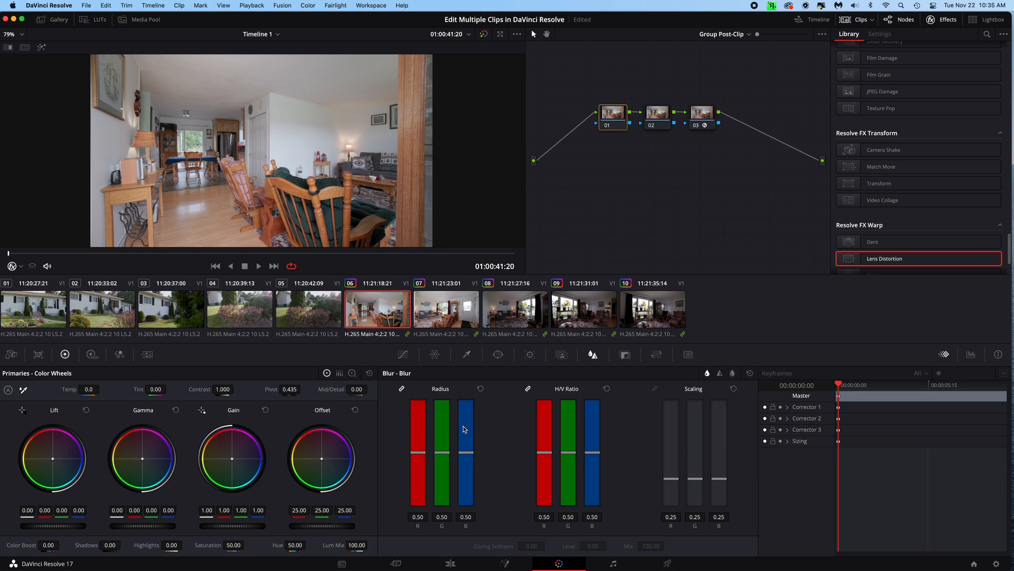
{"action": "left_click_drag", "start_coordinate": [420, 452], "coordinate": [418, 460]}
{"action": "left_click", "coordinate": [664, 127]}
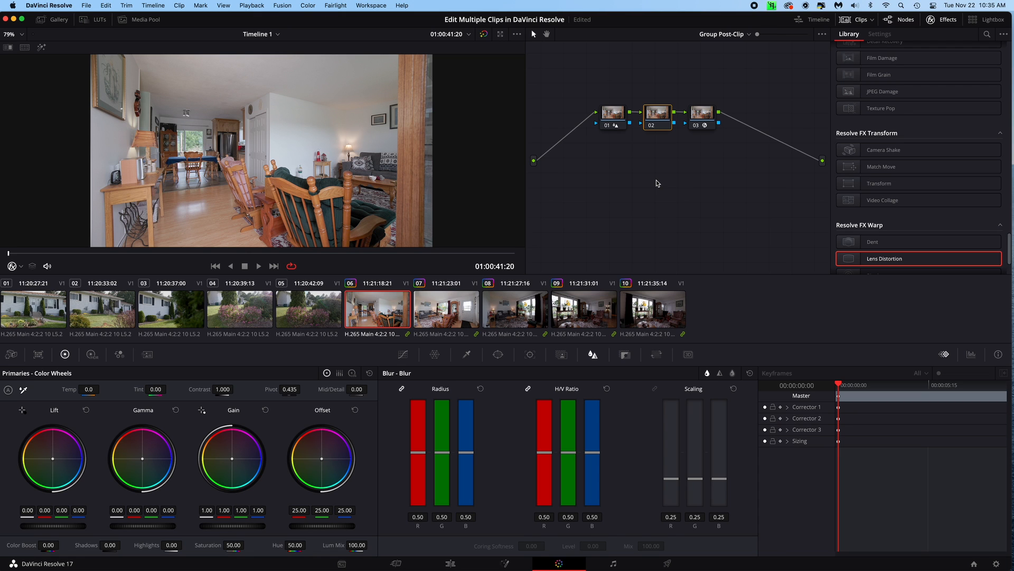
{"action": "left_click", "coordinate": [445, 317]}
{"action": "left_click", "coordinate": [512, 314]}
{"action": "left_click", "coordinate": [580, 310]}
{"action": "left_click", "coordinate": [649, 309]}
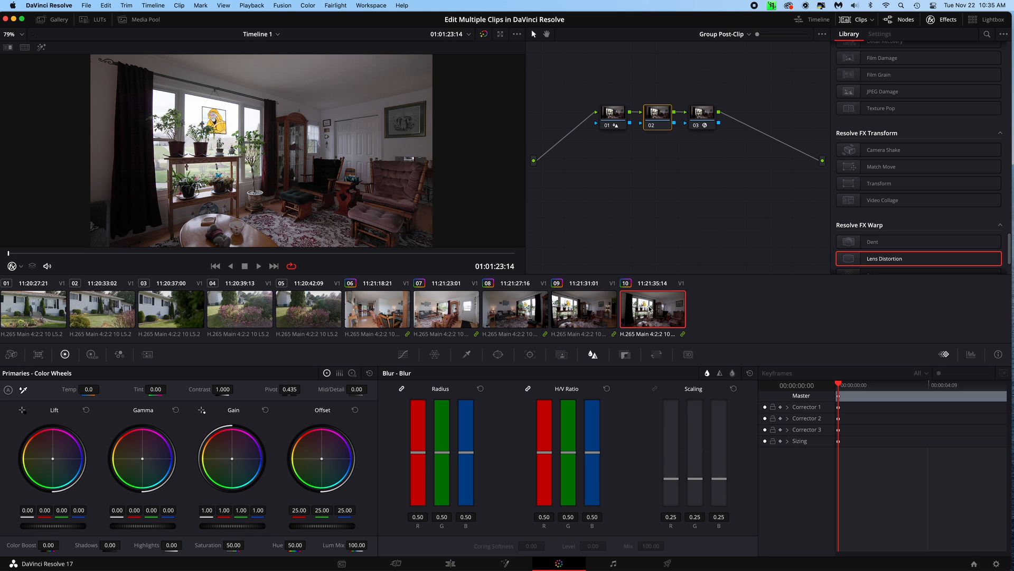
Add clips 01 to 05 to a new group named Canon
{"action": "left_click", "coordinate": [310, 312]}
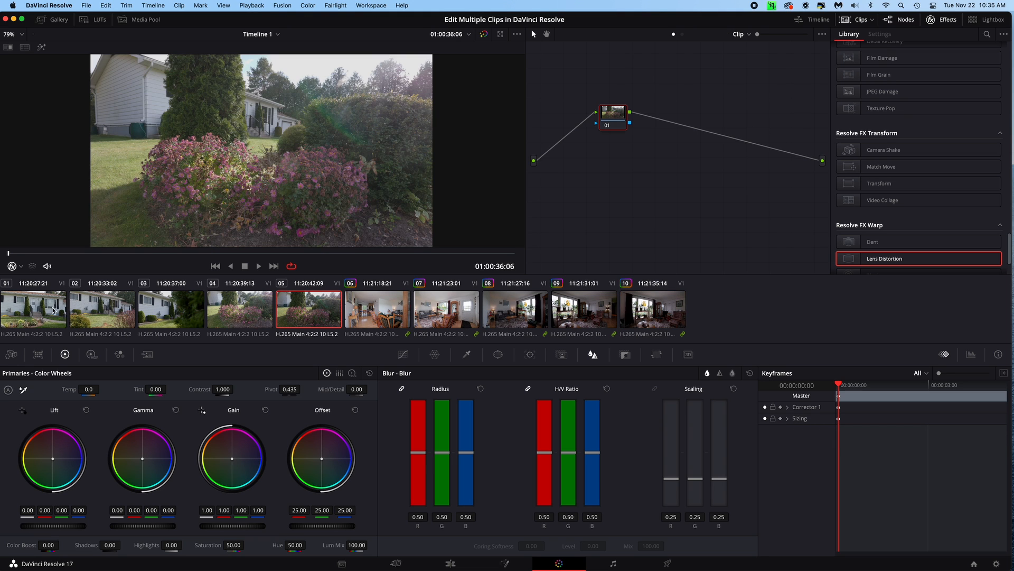
{"action": "left_click", "coordinate": [45, 310], "text": "shift"}
{"action": "right_click", "coordinate": [45, 310]}
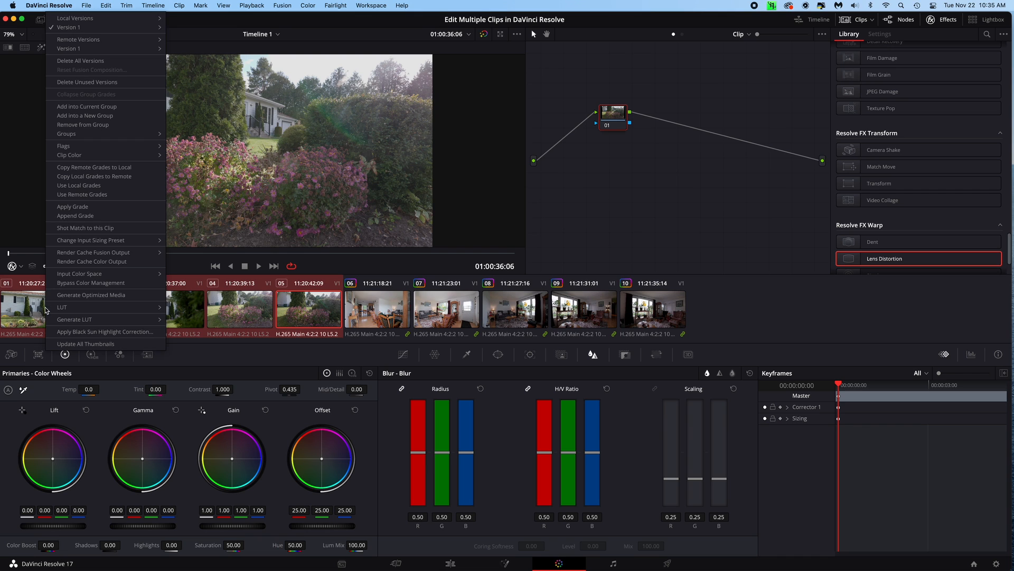
{"action": "left_click", "coordinate": [121, 115]}
{"action": "type", "text": "Canon"}
{"action": "key", "text": "Return"}
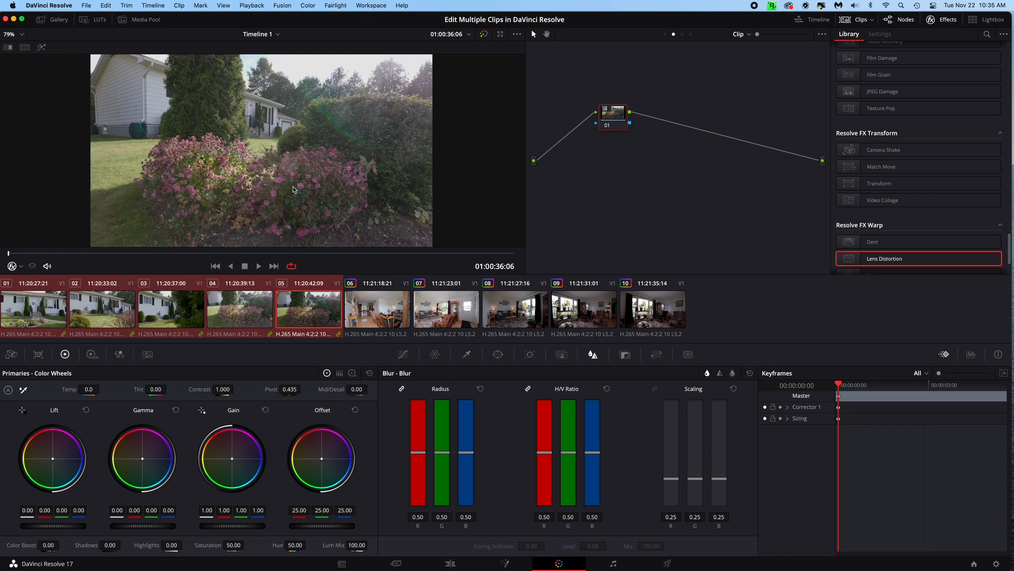
Sharpen the Canon group at the Group Post-Clip level by setting the linked blur radius to 0.45
{"action": "left_click", "coordinate": [744, 34]}
{"action": "left_click", "coordinate": [751, 65]}
{"action": "left_click_drag", "start_coordinate": [423, 452], "coordinate": [420, 460]}
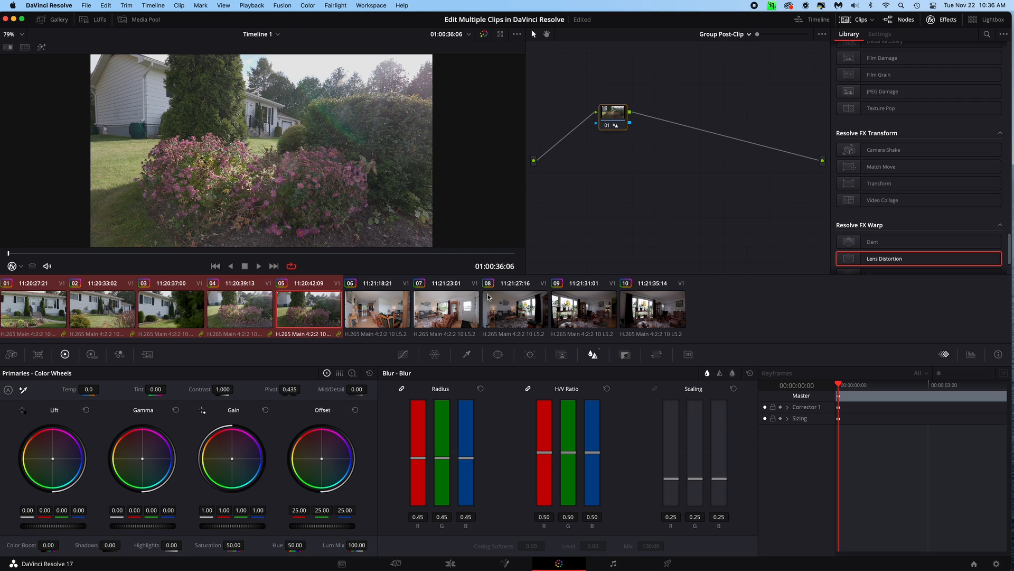
Return the node graph to the Clip level and select clip 01 for individual grading
{"action": "left_click", "coordinate": [743, 35]}
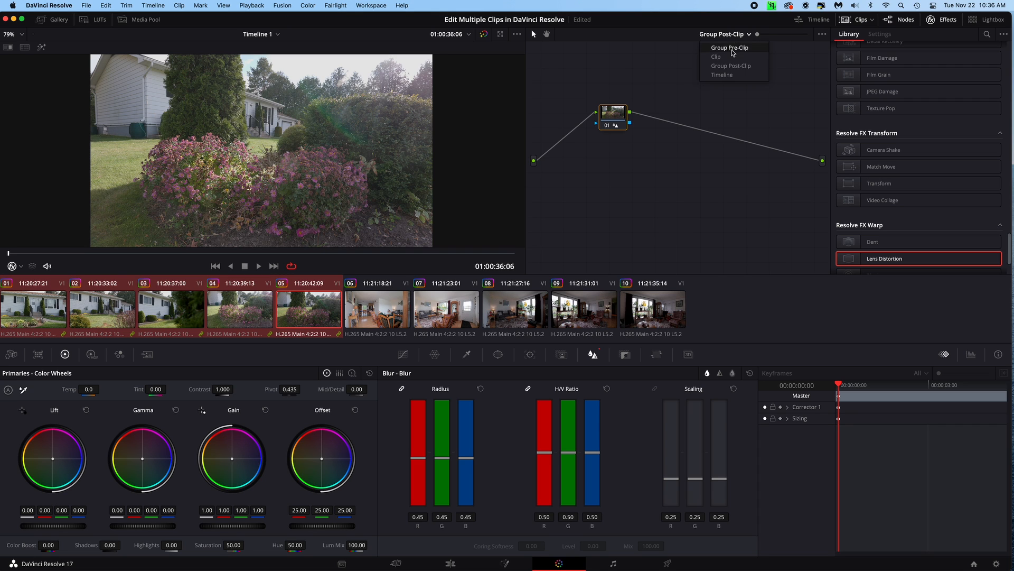
{"action": "left_click", "coordinate": [731, 56]}
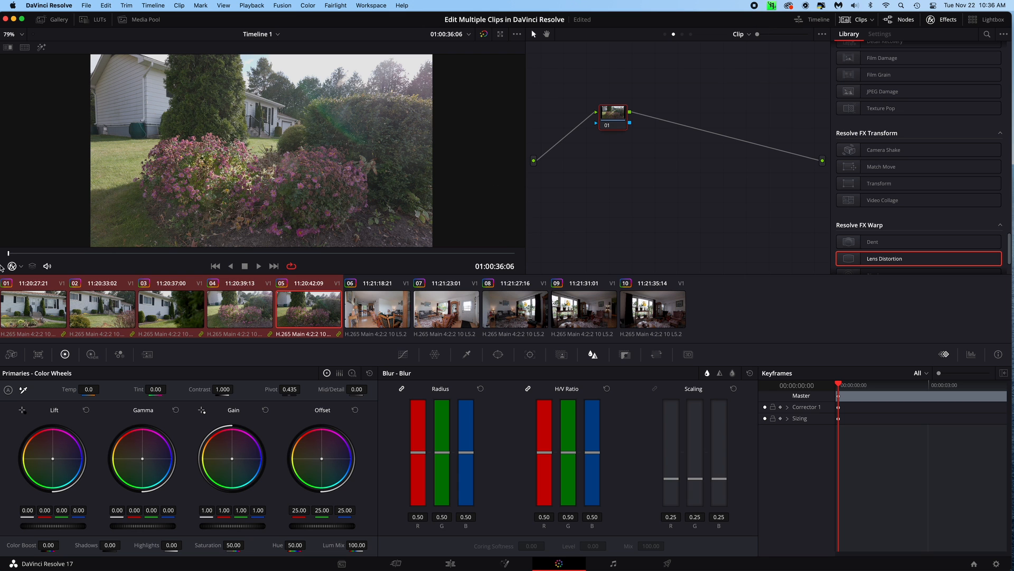
{"action": "left_click", "coordinate": [47, 314]}
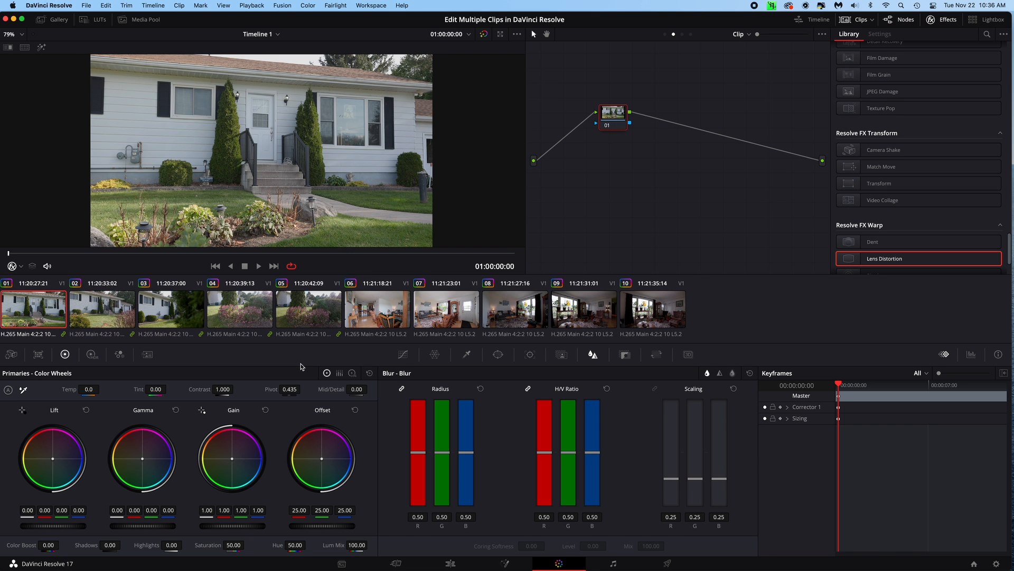